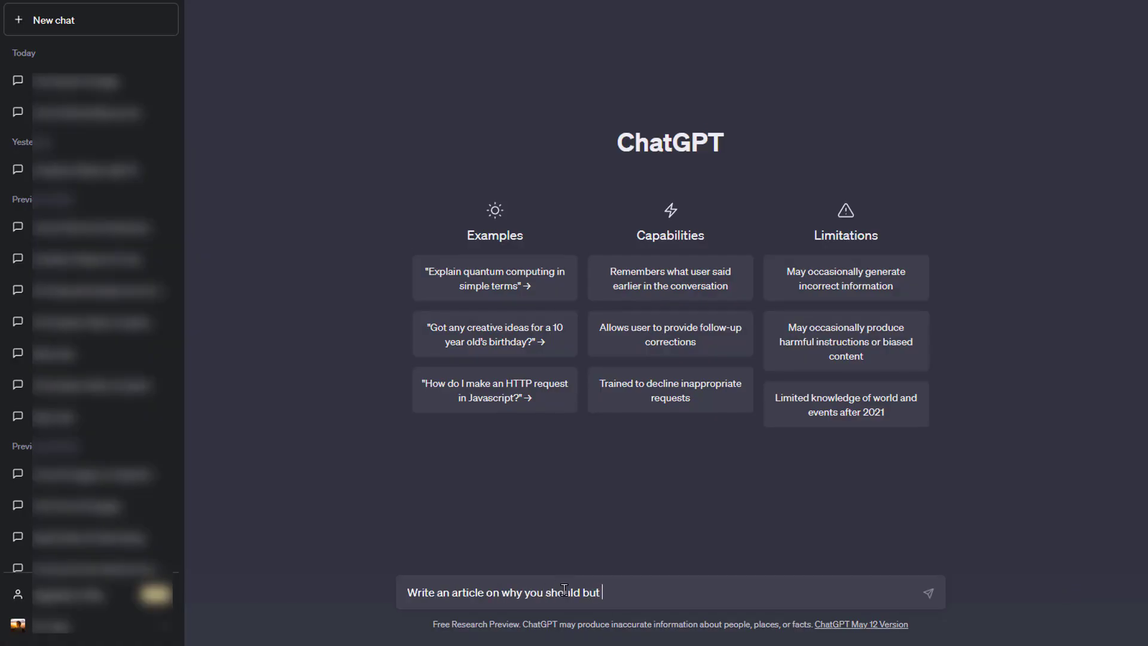
Ask ChatGPT for a five-point Amazon wireless headphones article, then request 'make each points shorter'
text(off of amazon, write it in 5 main points.)
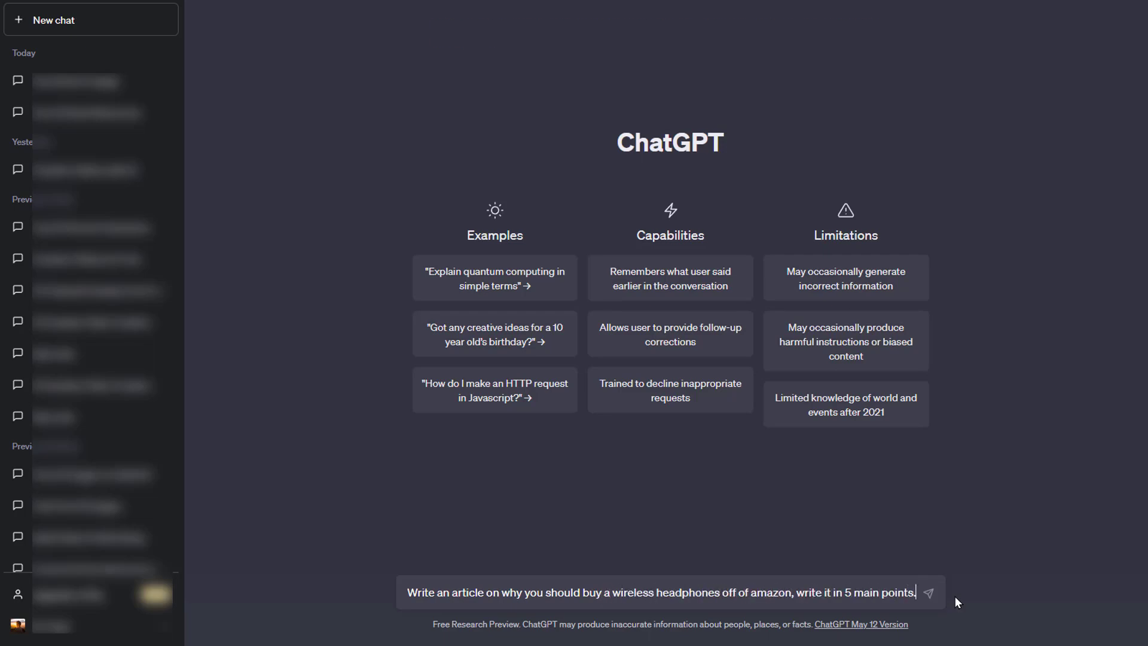
key(Return)
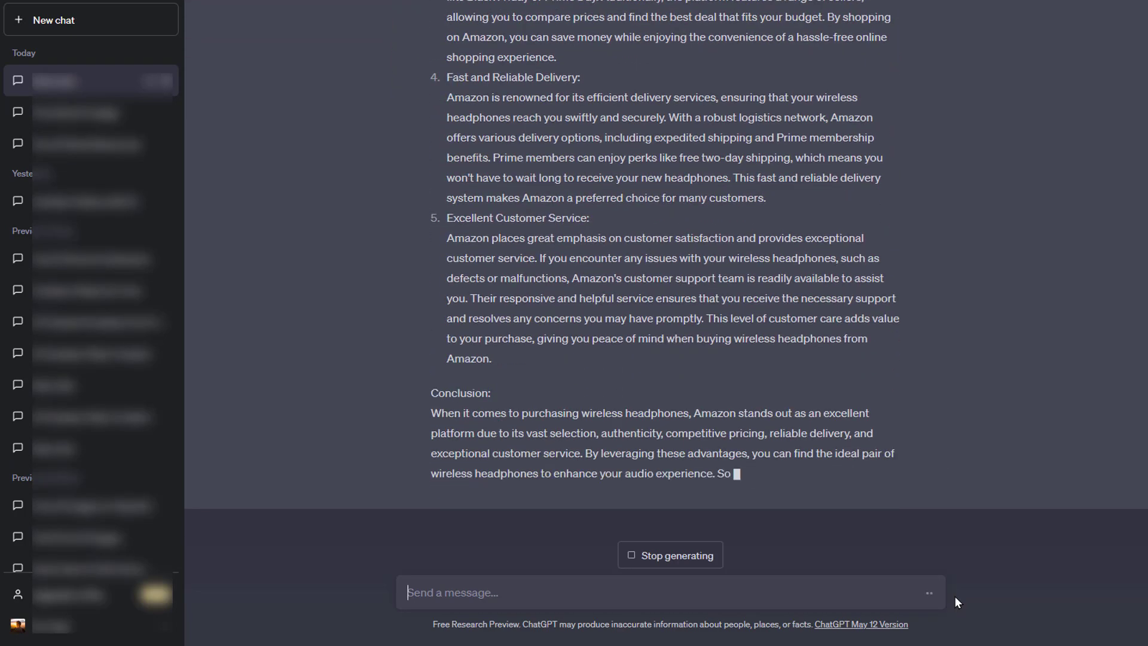
text(make each points shorter)
key(Return)
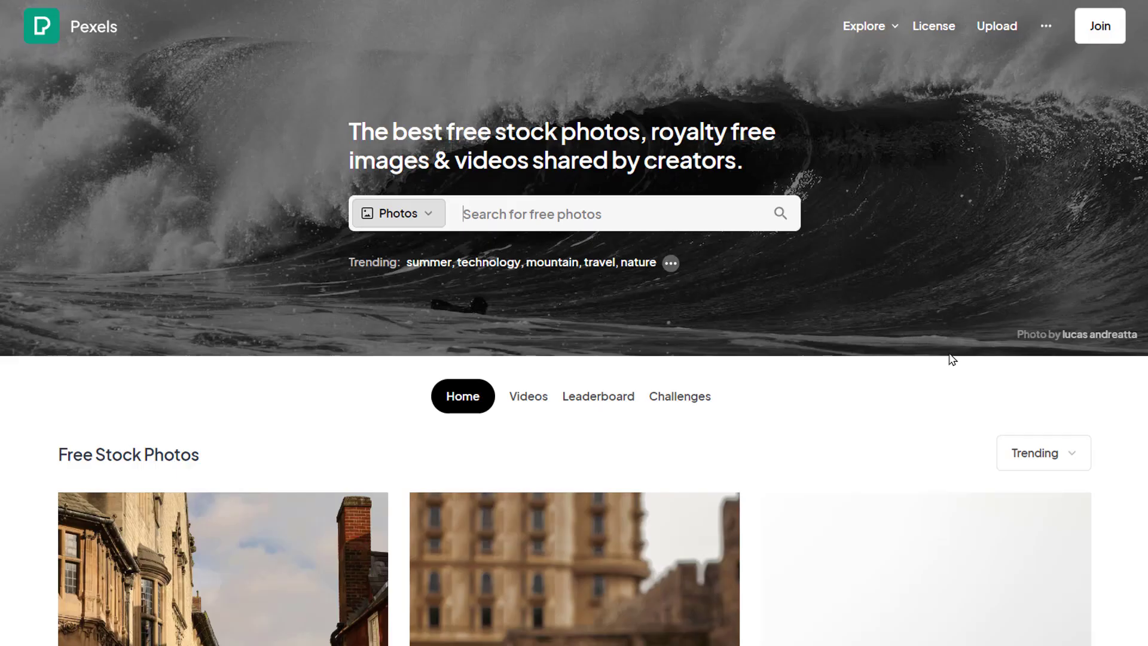
Scroll down through the Pexels Free Stock Photos grid
scroll(953, 359, down, 5)
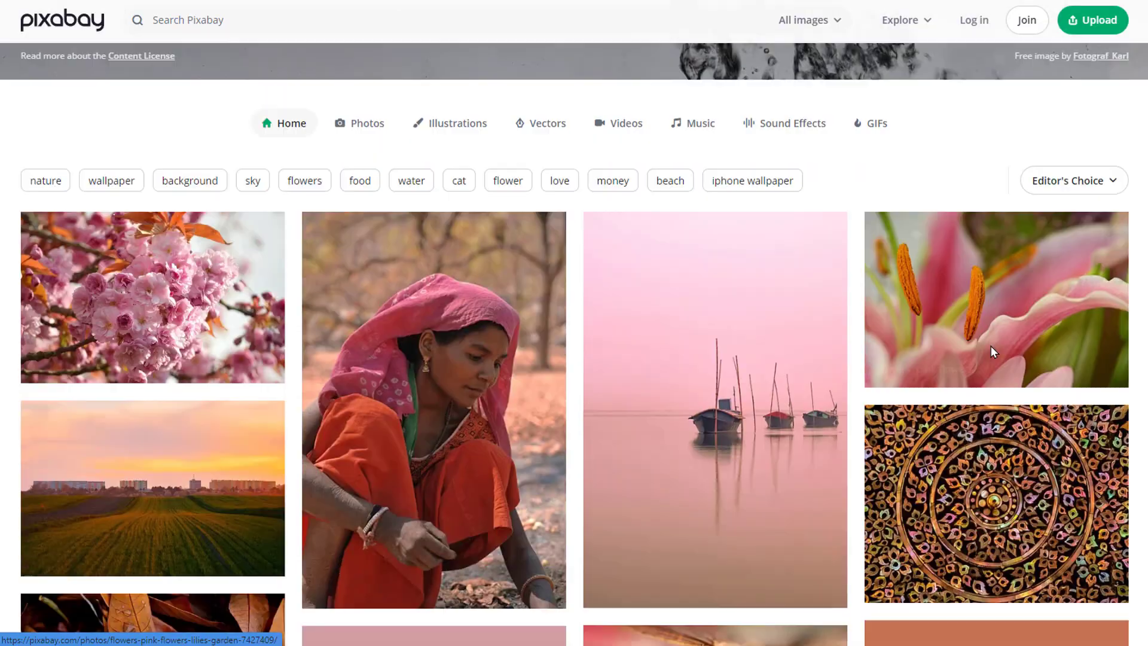
scroll(990, 351, down, 4)
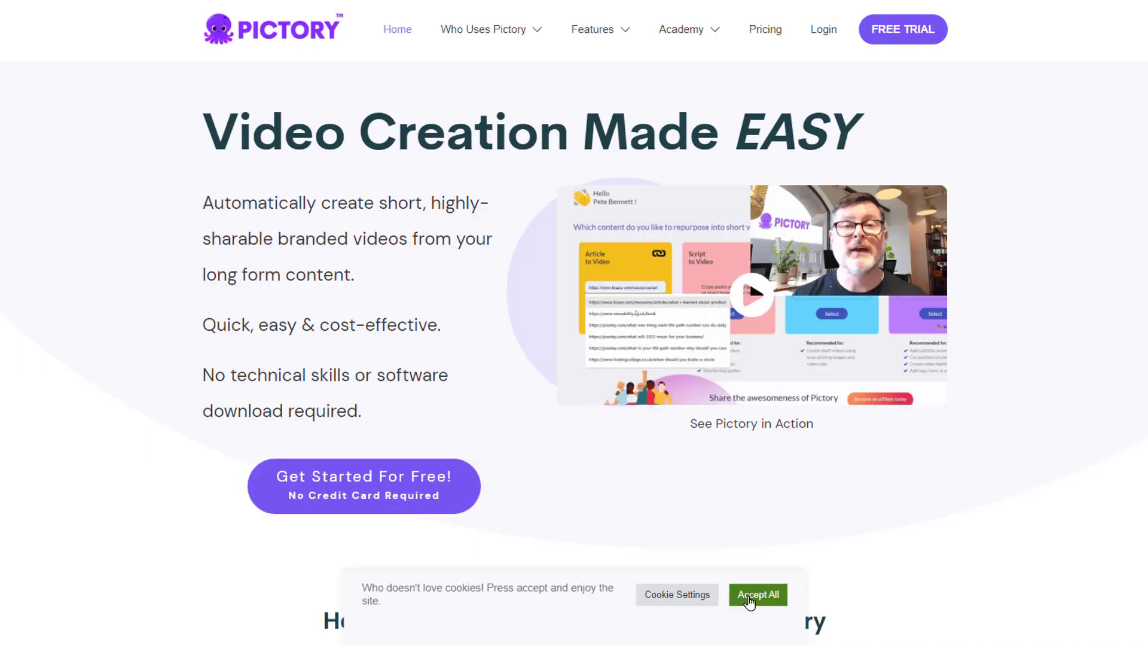
Accept Pictory's cookies and start a new Script to Video project
click(749, 598)
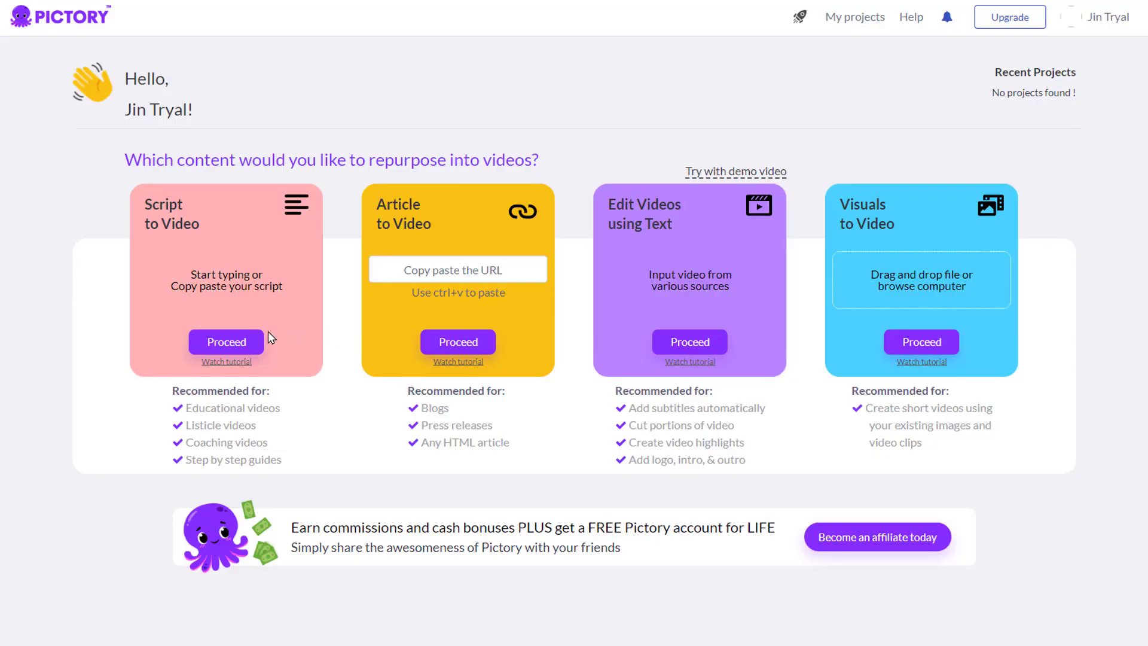
click(217, 343)
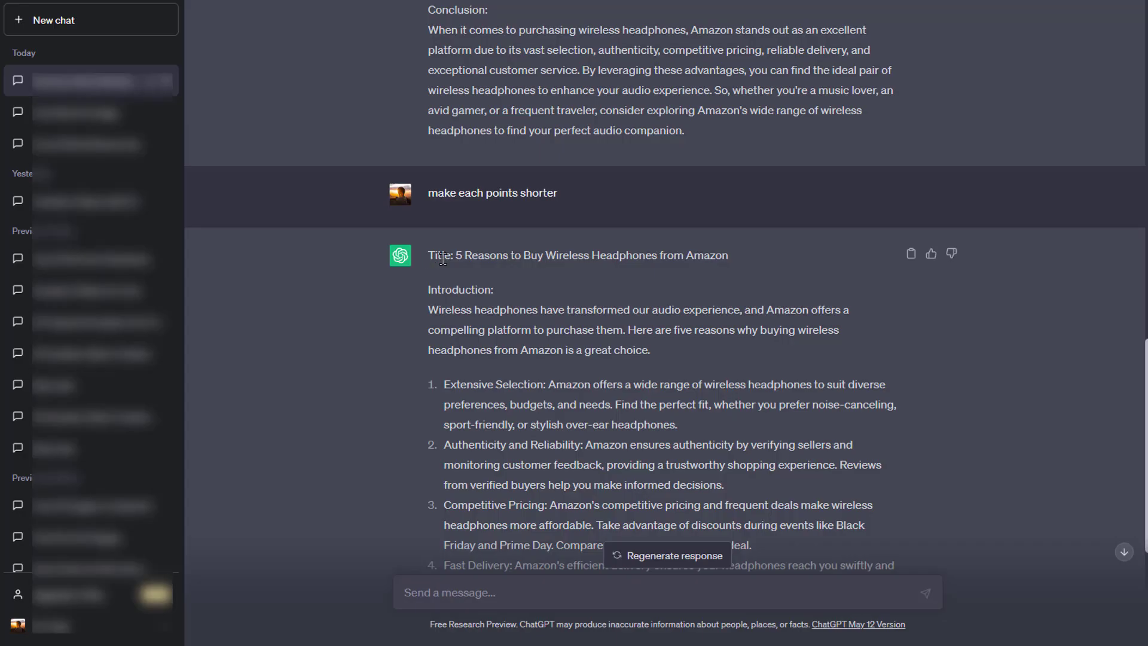
Paste the article as the script and name the video '5 Reasons to Buy Wireless Headphones from Amazon'
drag(429, 251, 527, 468)
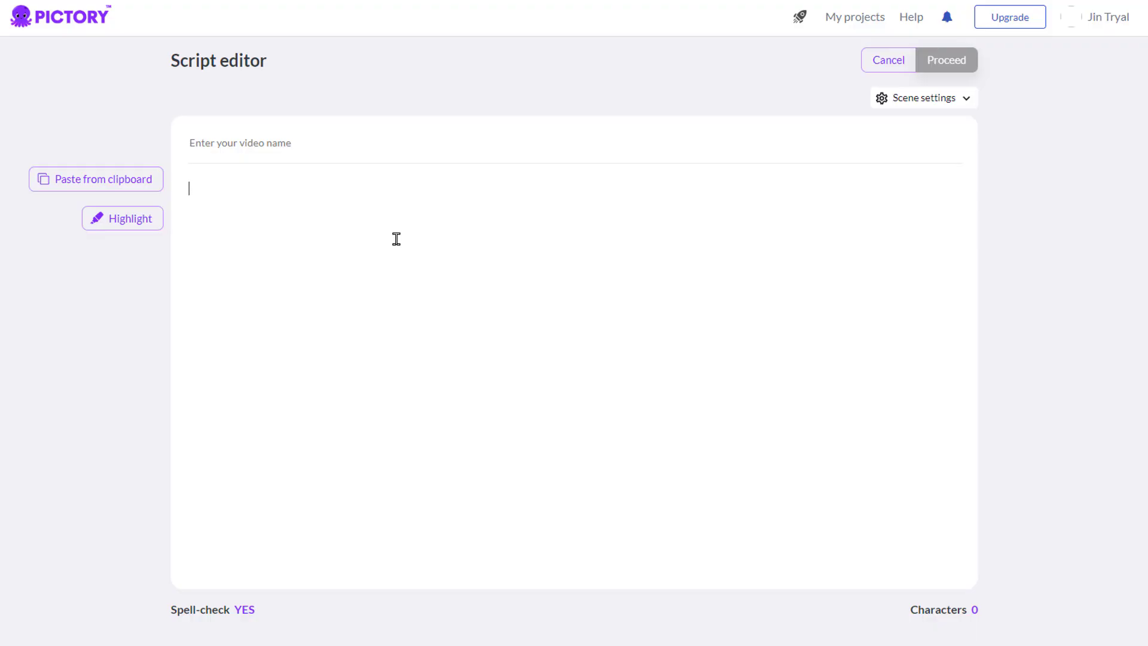
key(ctrl+v)
drag(312, 185, 189, 189)
click(296, 146)
key(BackSpace)
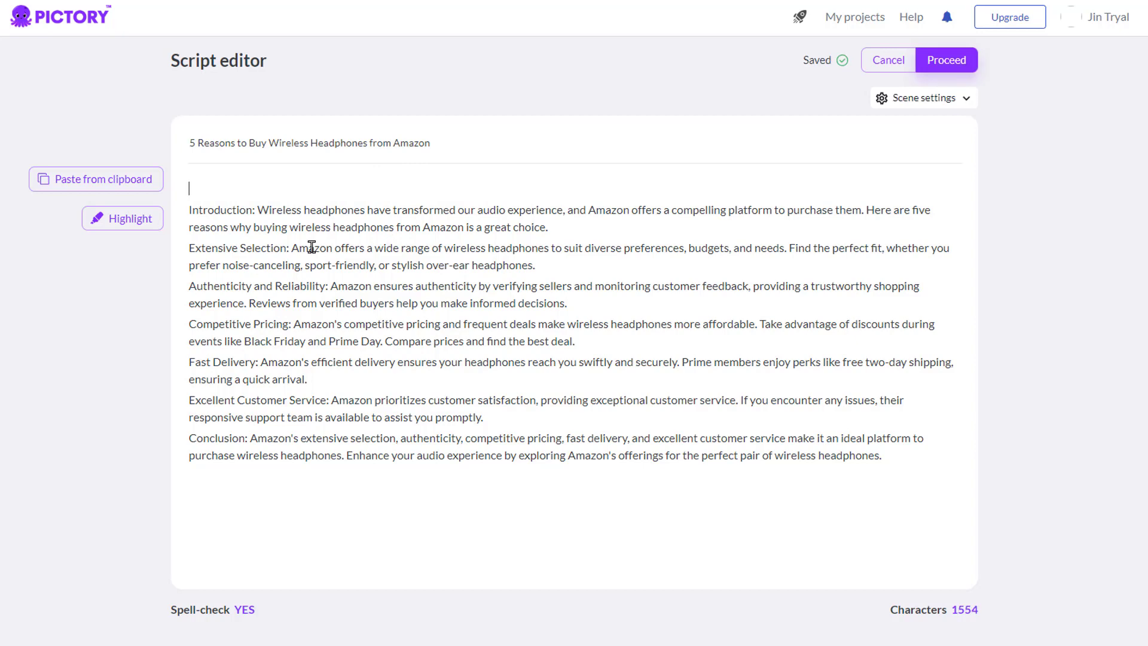
key(BackSpace)
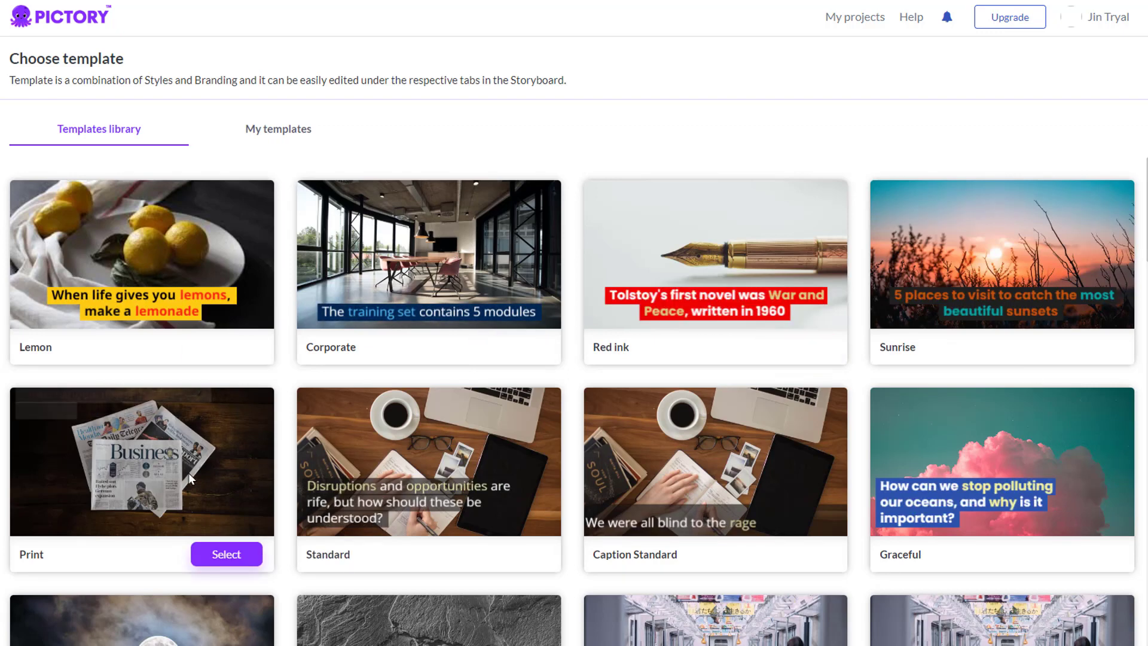
Select the Corporate template and confirm it to build the storyboard
scroll(188, 473, down, 5)
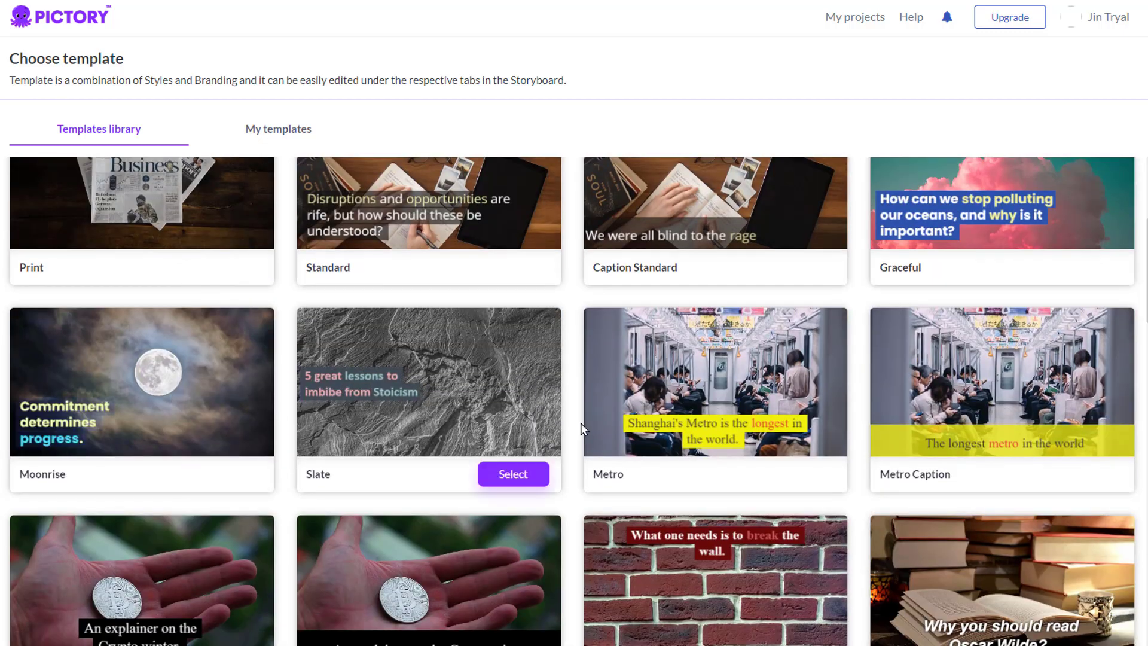
scroll(605, 440, up, 5)
mouse_move(455, 267)
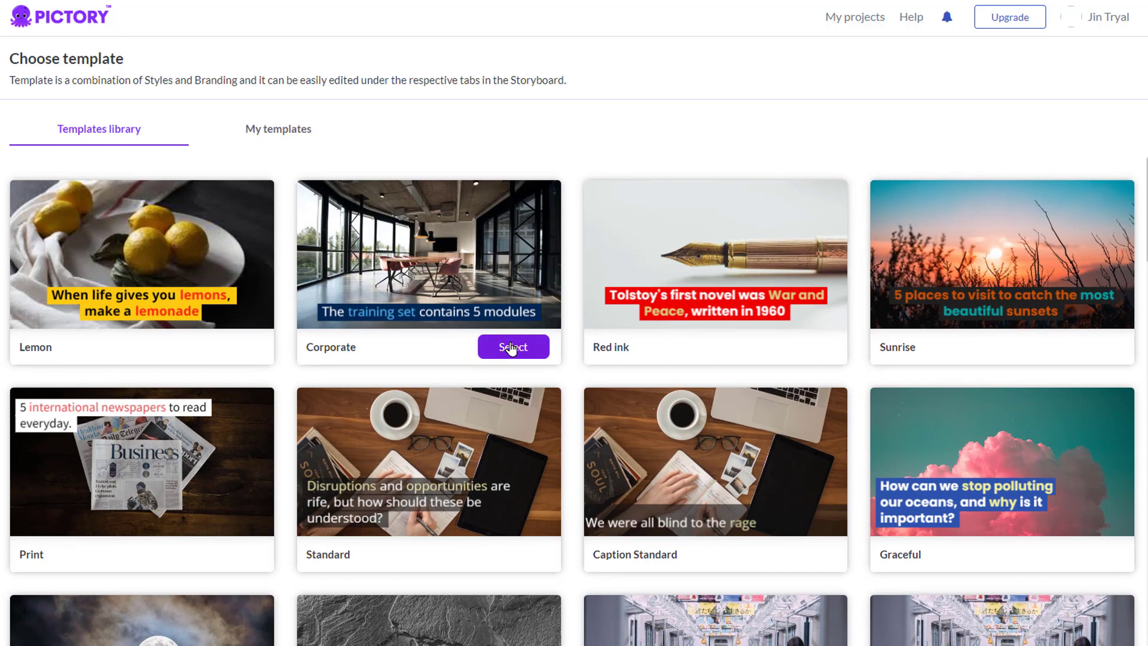
click(533, 354)
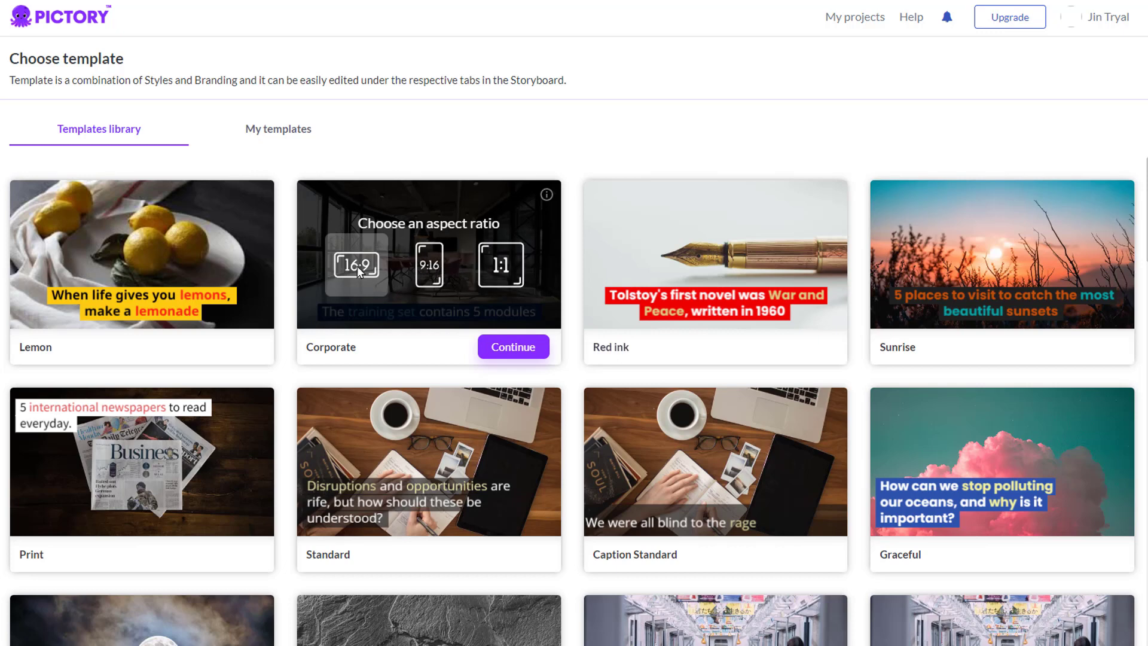
click(493, 349)
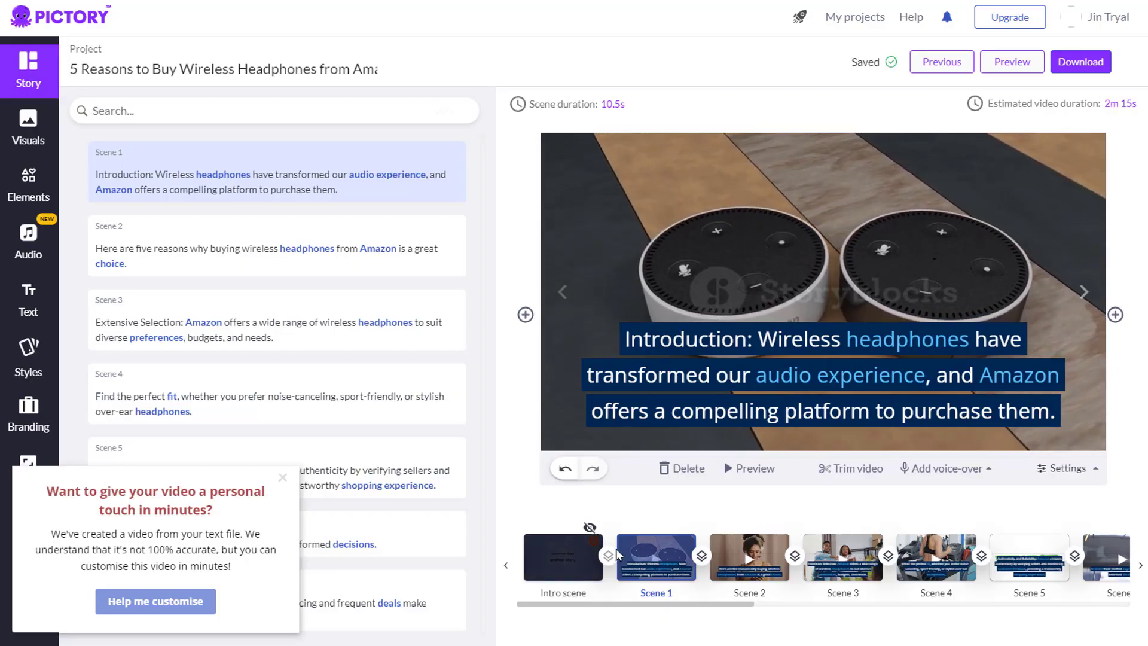
Close the personal-touch popup, then go to Pictory's signup page
click(282, 477)
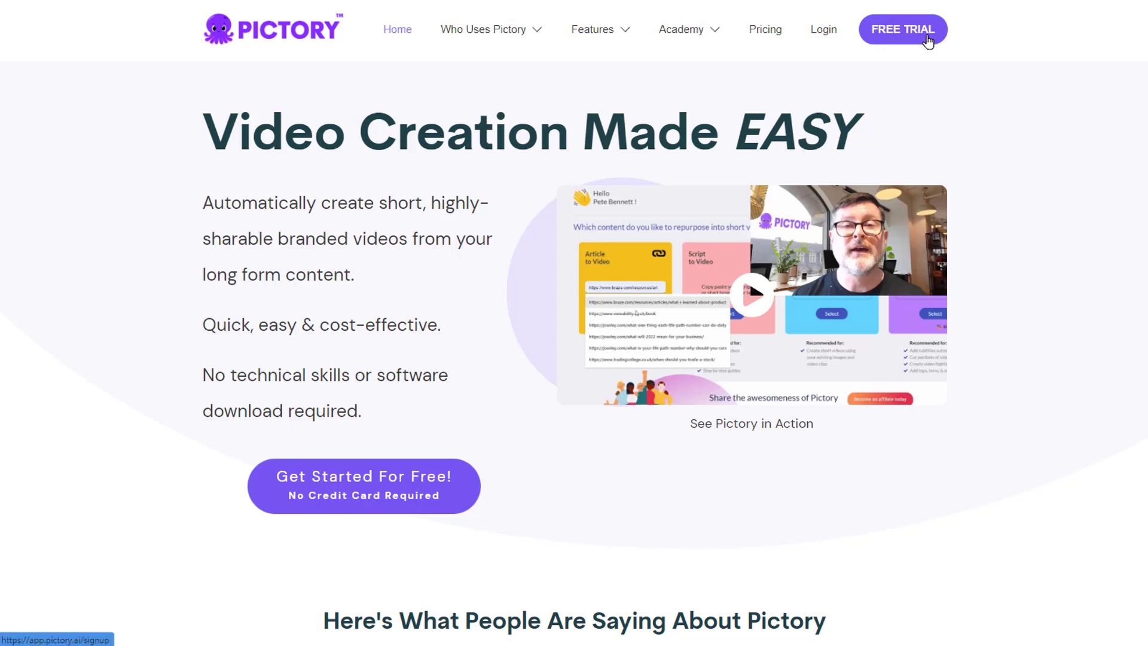
click(367, 510)
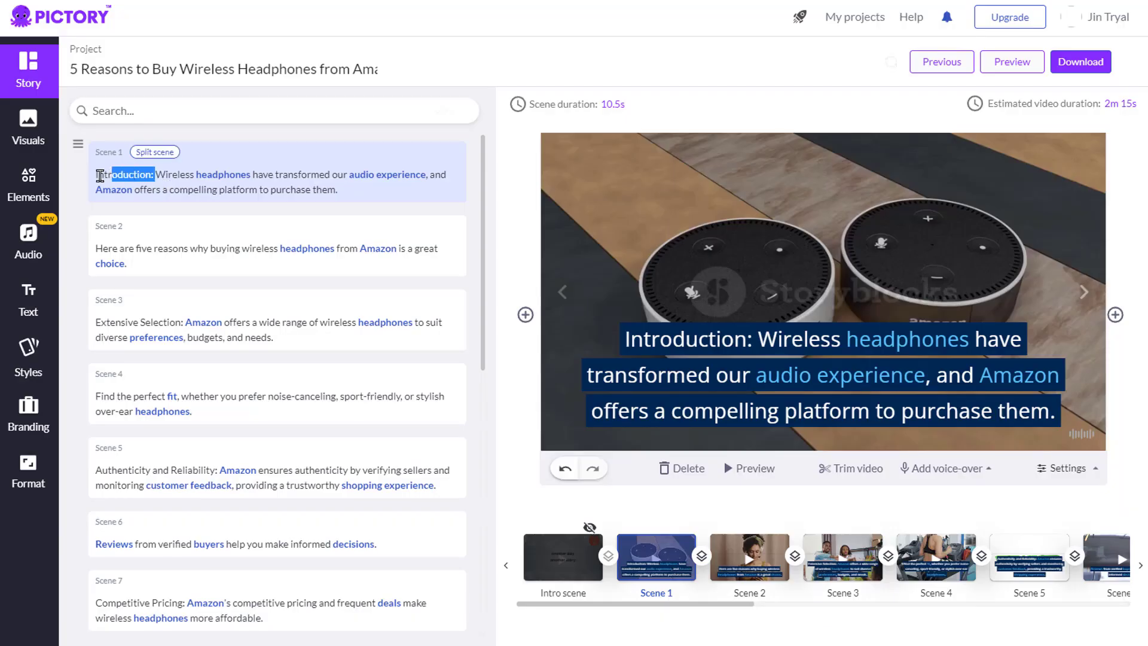
Remove 'Introduction:' from Scene 1, then switch to Scene 2 and preview it
key(Delete)
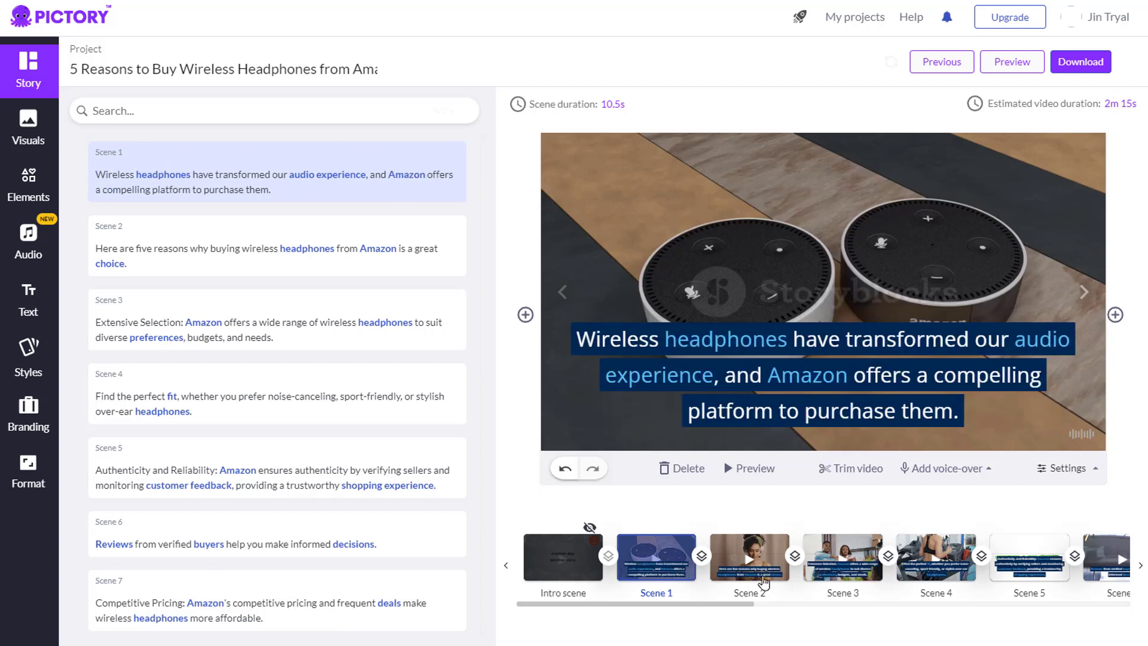
click(766, 563)
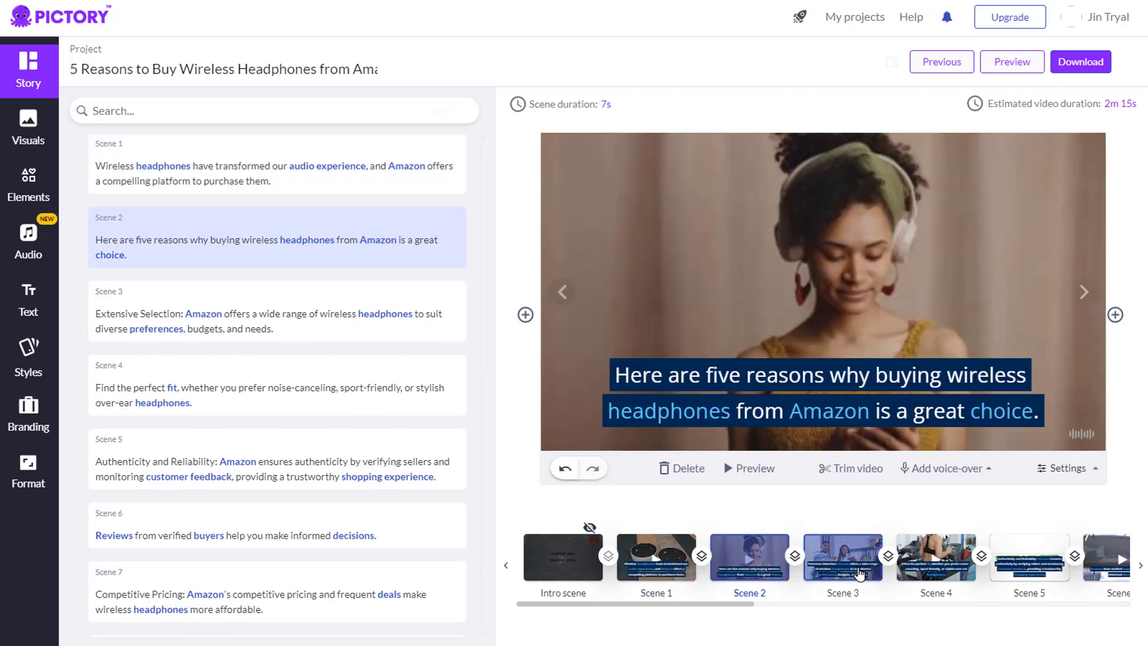
click(758, 470)
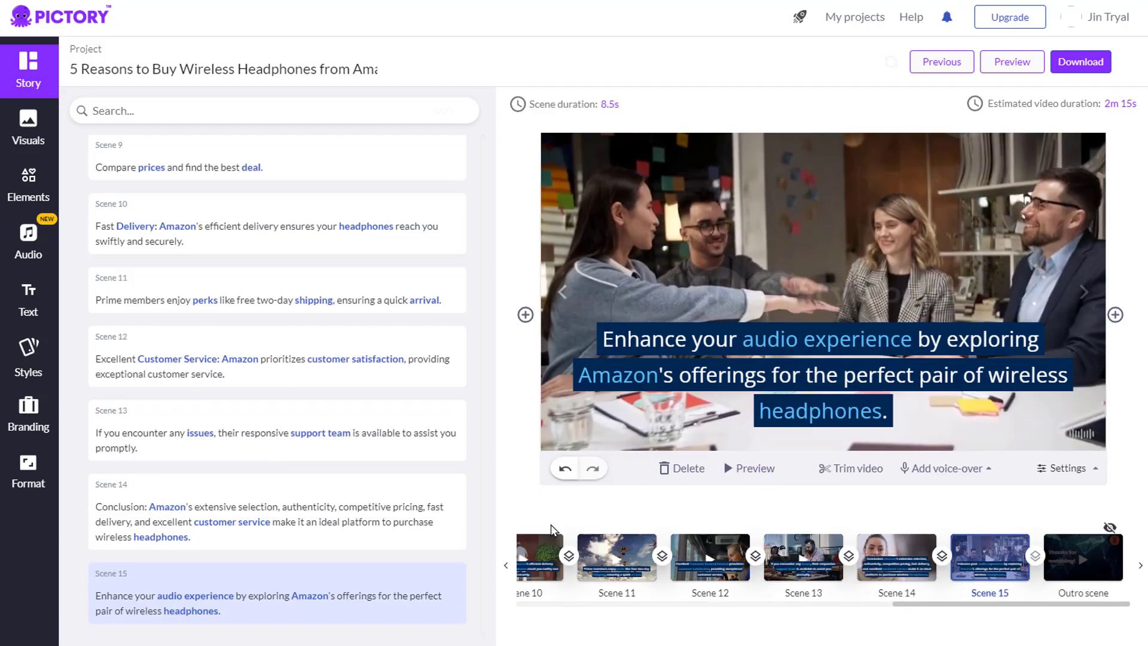
Browse the transition, text, music, caption style and sticker options, then show download choices
click(568, 557)
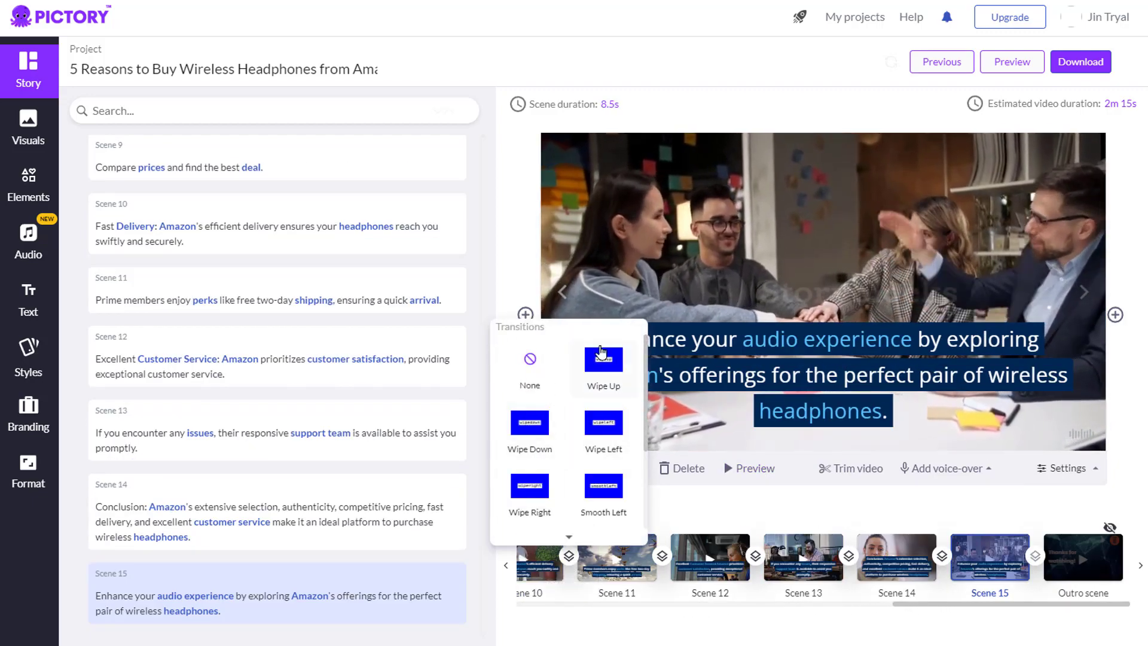
click(28, 300)
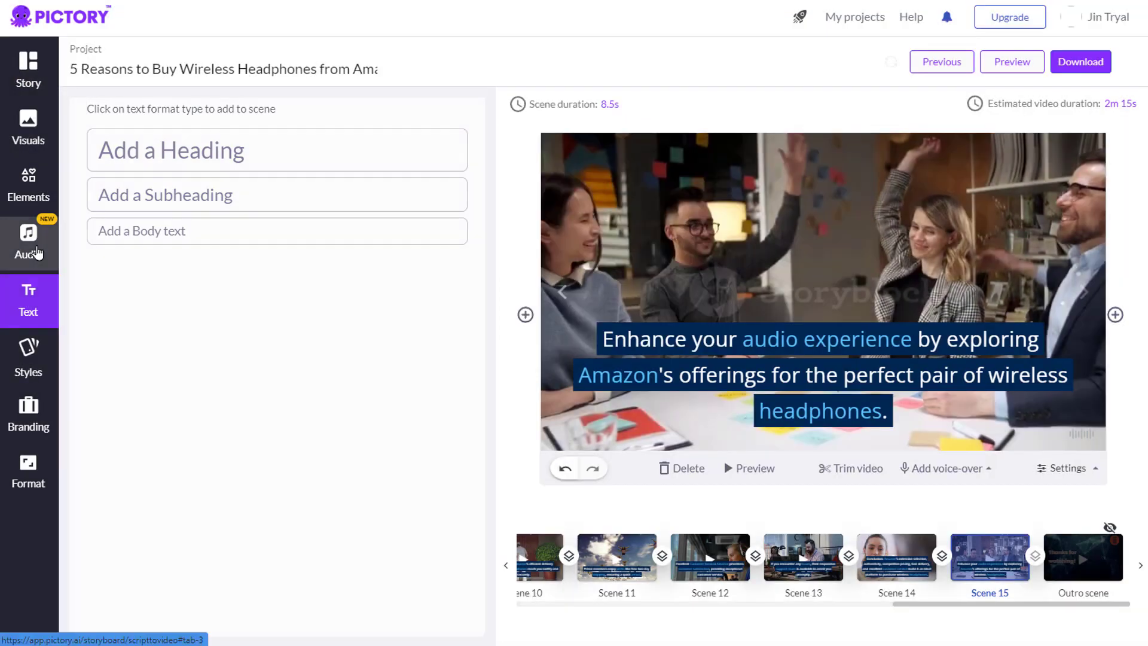
click(37, 253)
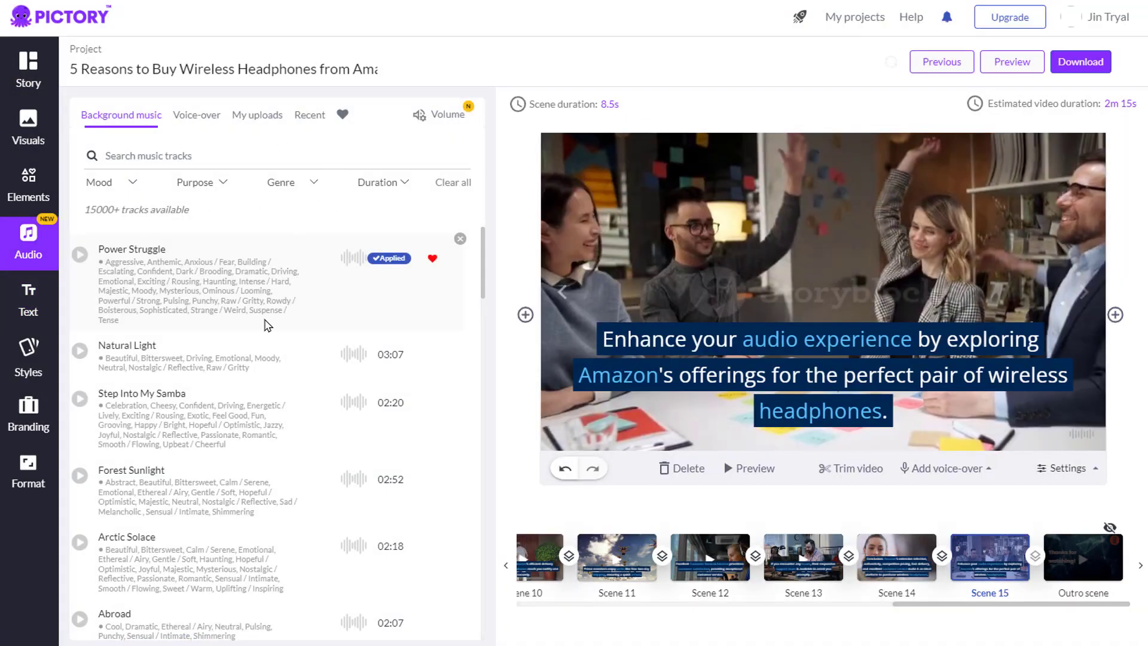
click(28, 359)
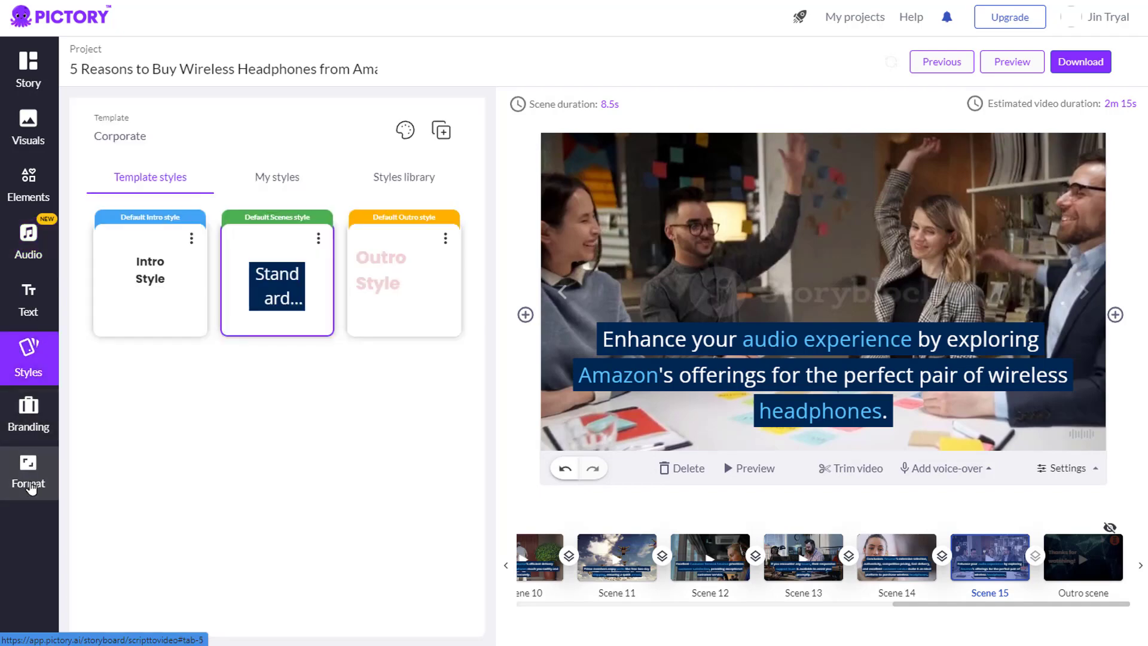
click(37, 207)
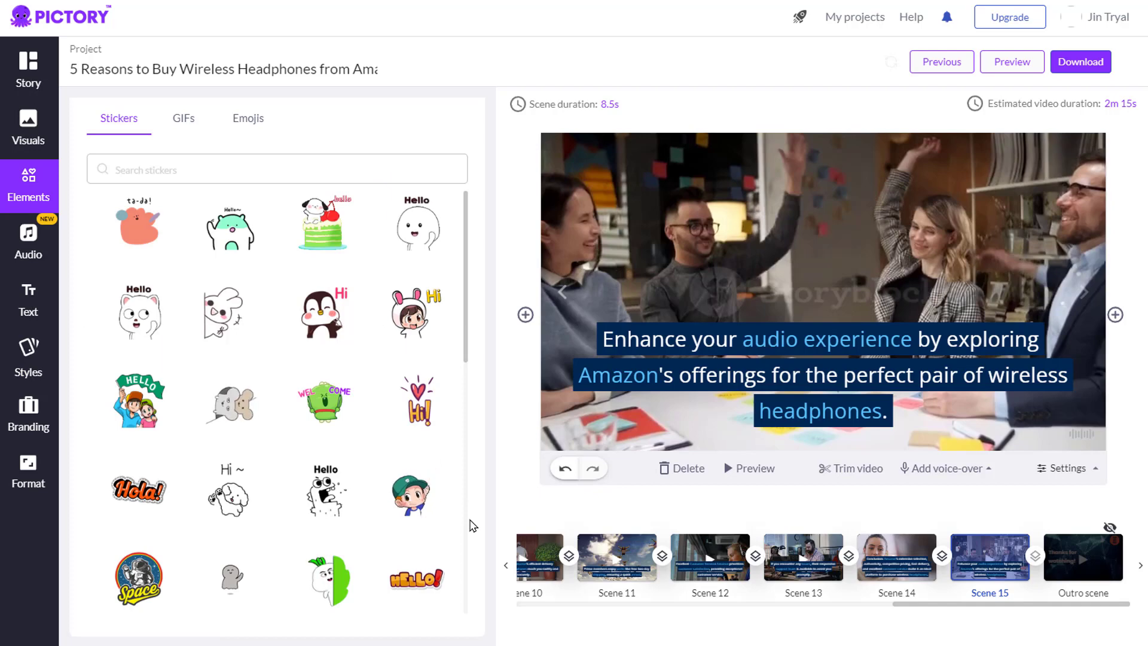
click(1071, 69)
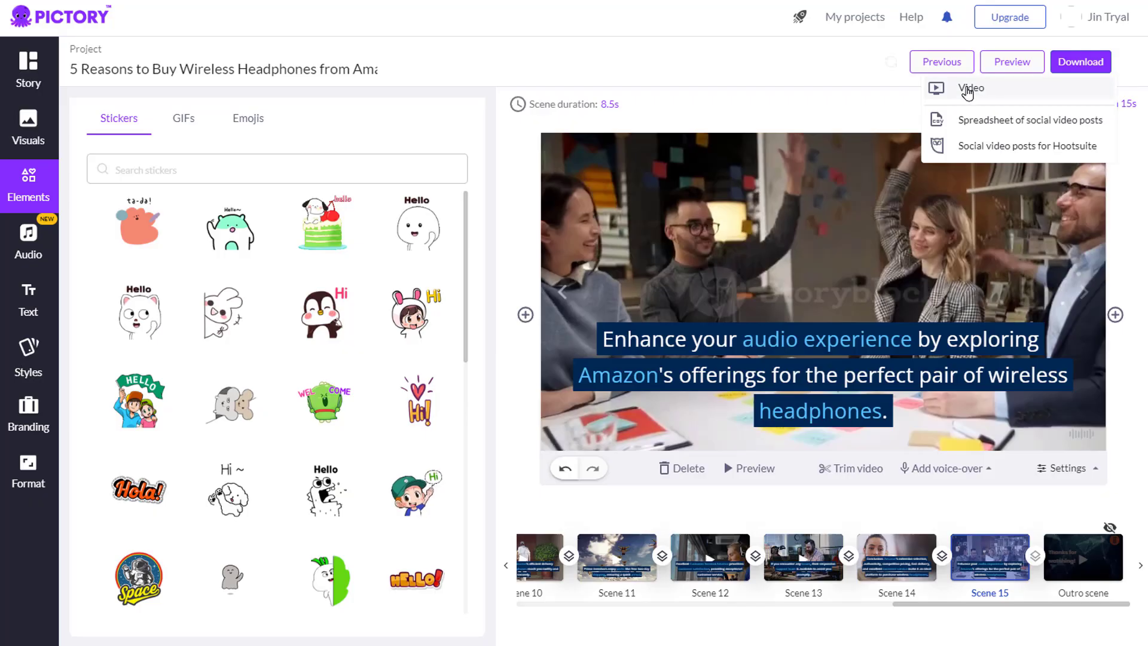
Export the headphones video as MP4, save it, and open the downloaded file
click(969, 90)
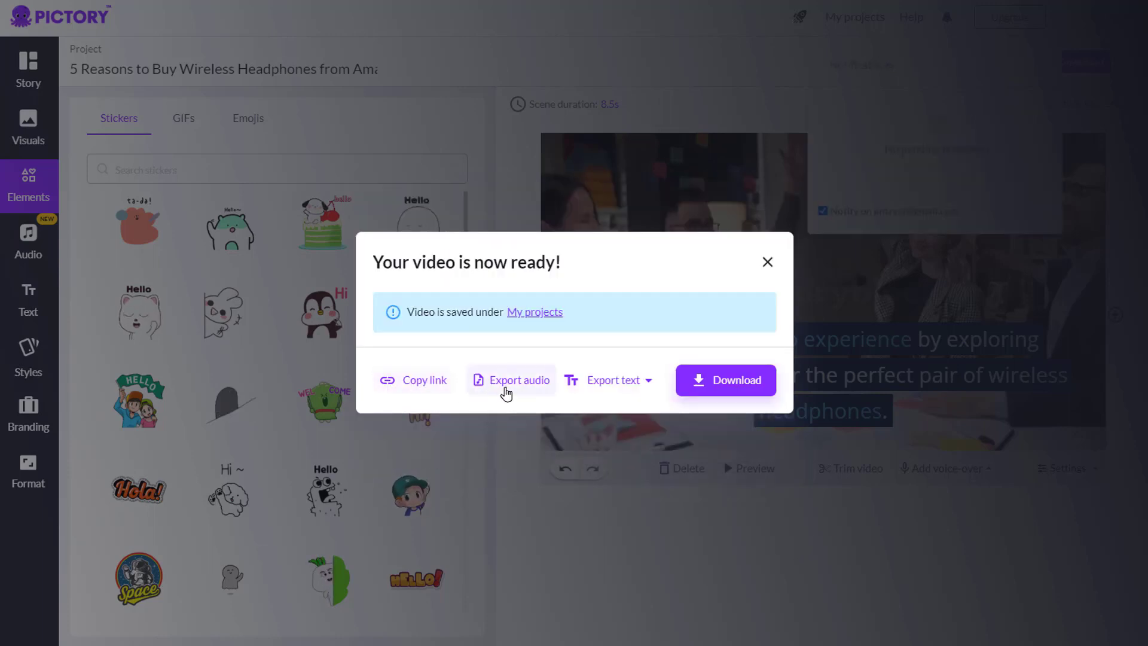
click(722, 388)
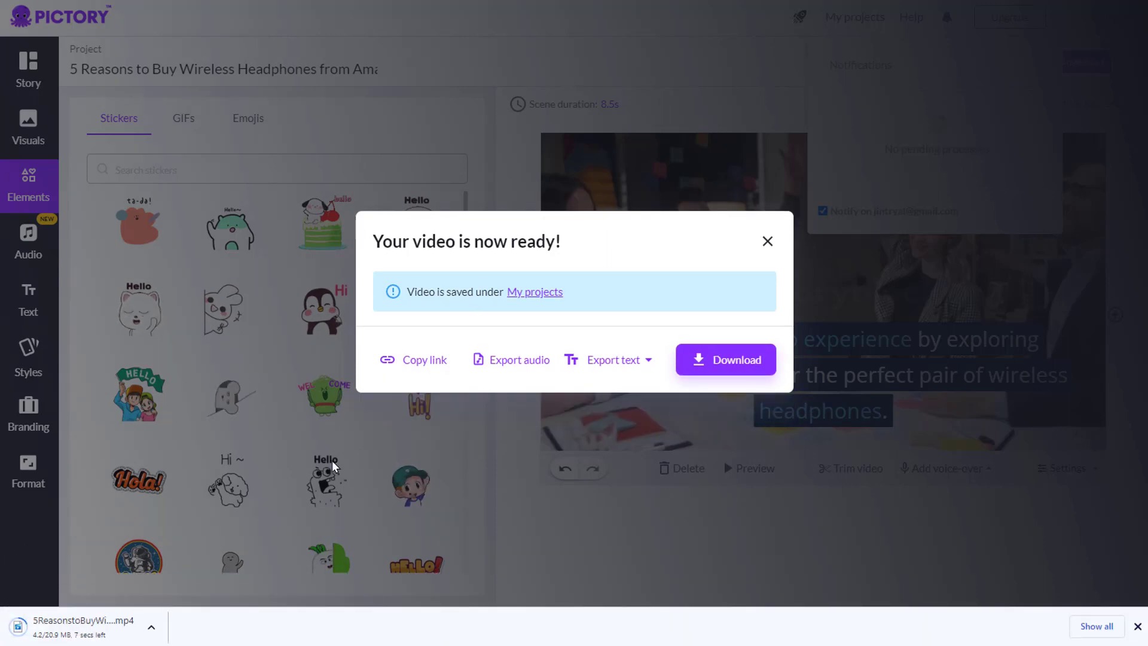
click(72, 627)
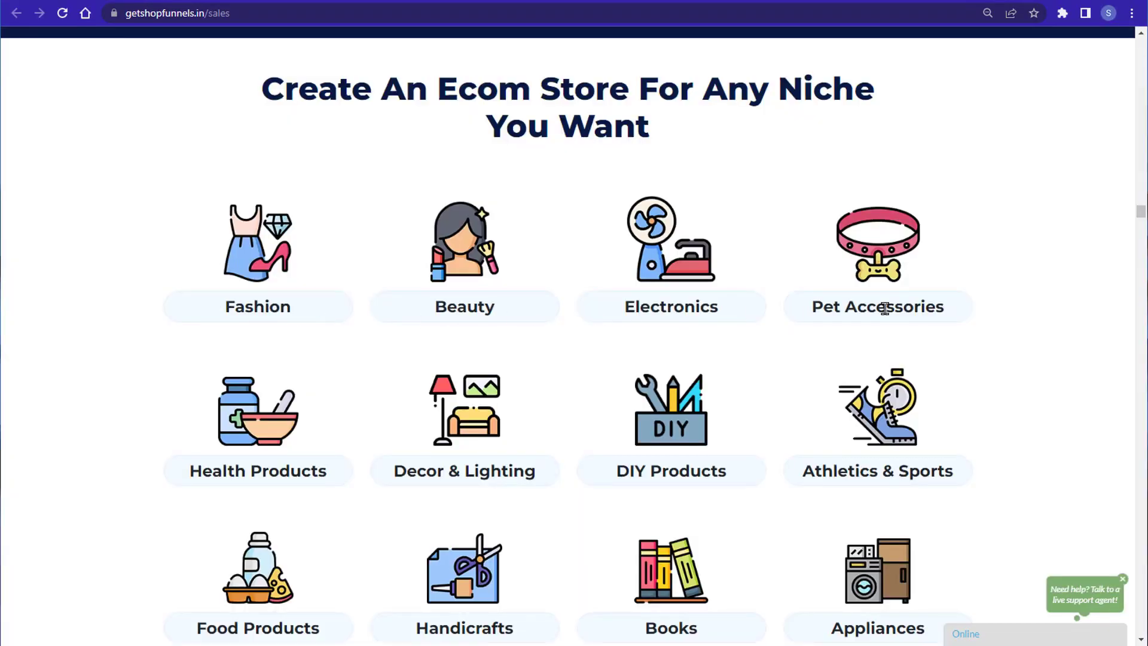
scroll(1006, 347, down, 3)
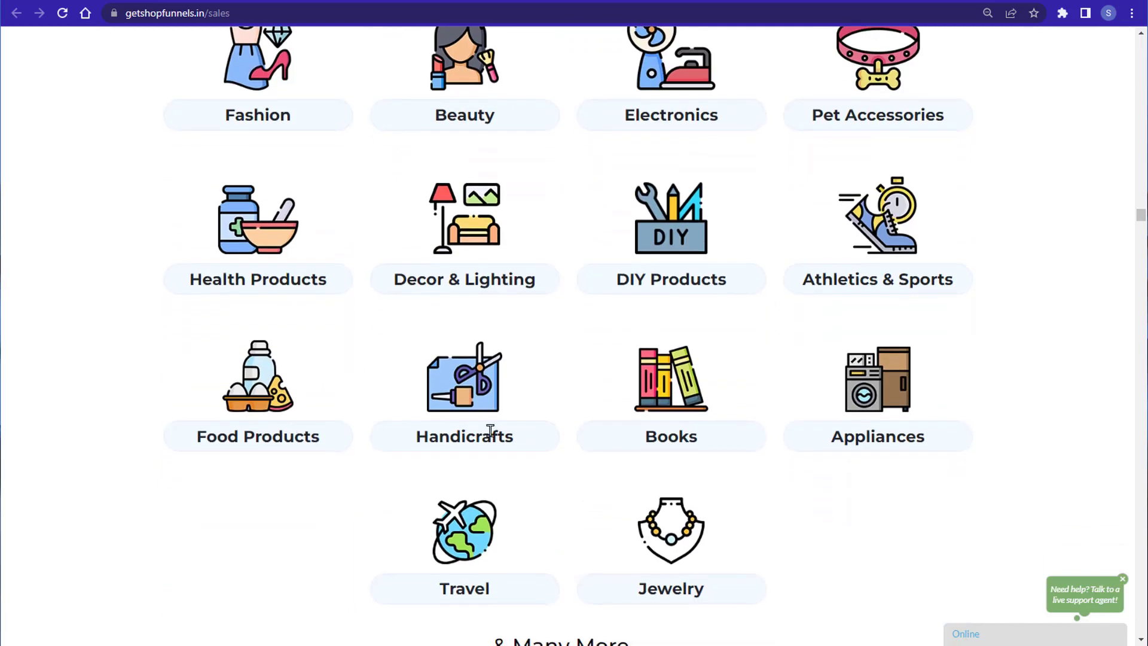
scroll(890, 437, down, 10)
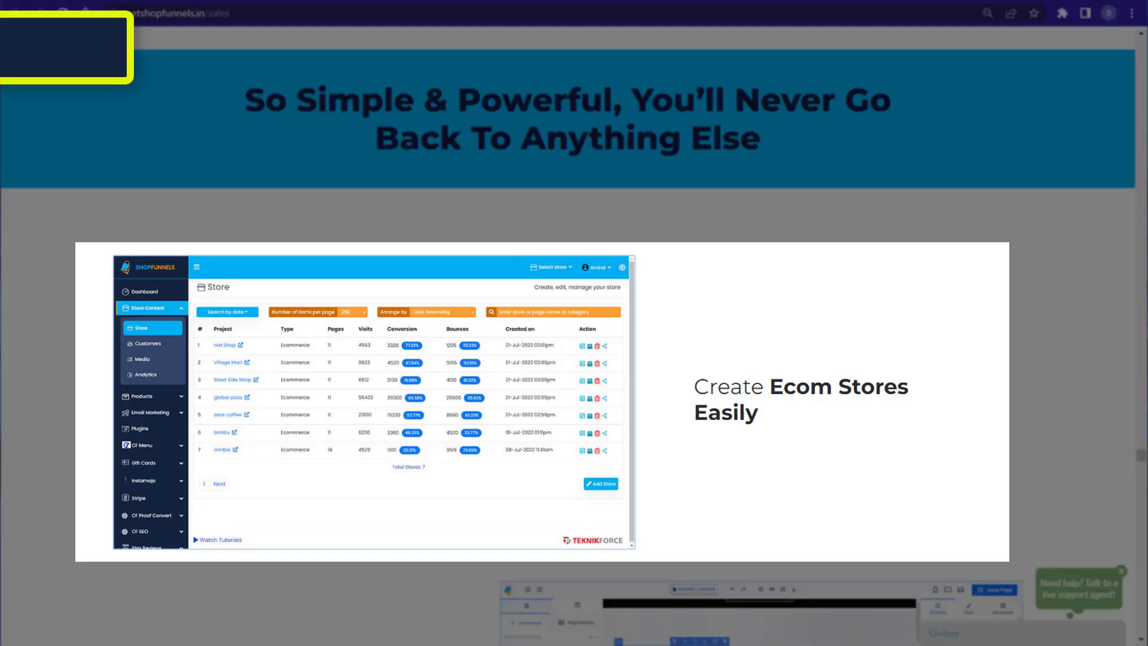
scroll(1088, 399, down, 9)
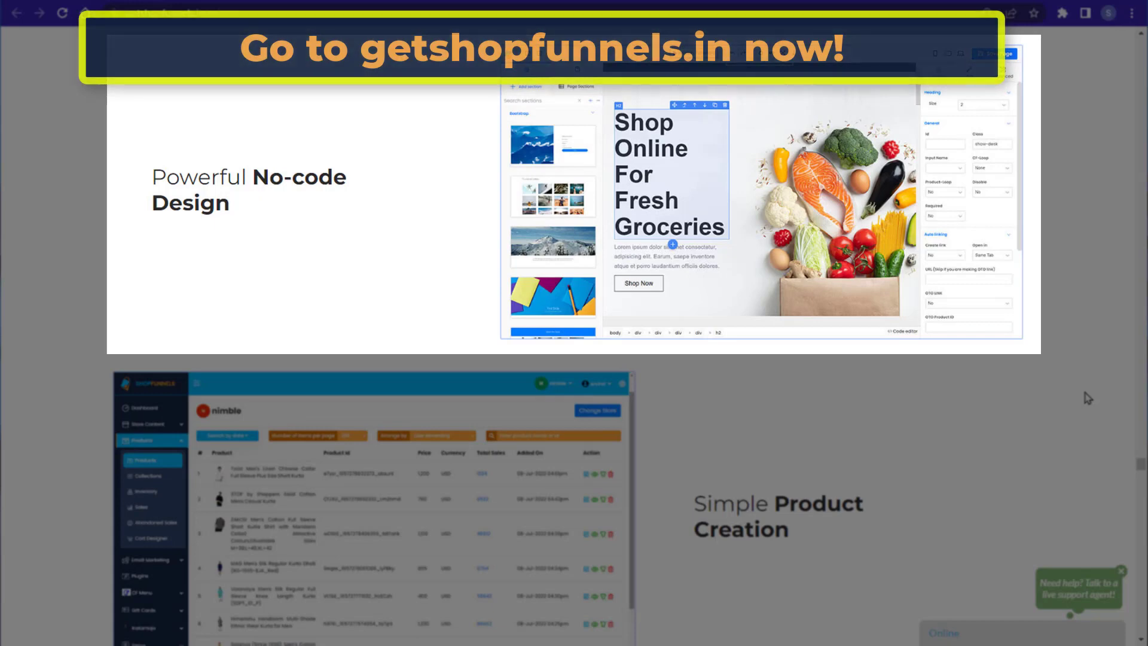
scroll(1087, 398, down, 10)
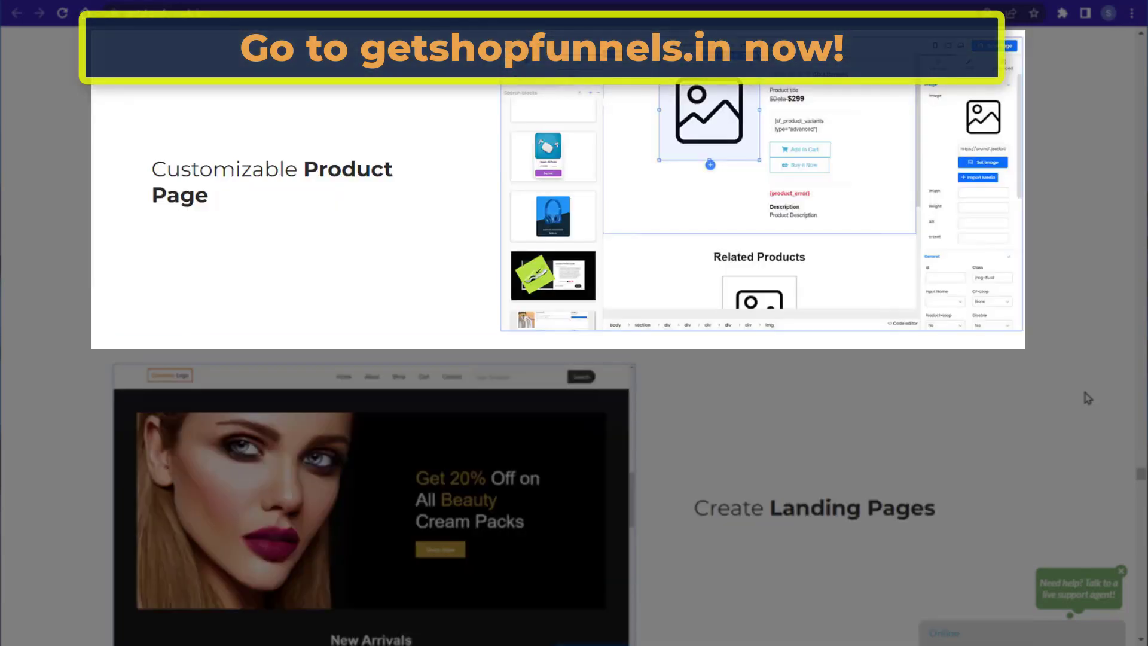
scroll(1088, 398, down, 1)
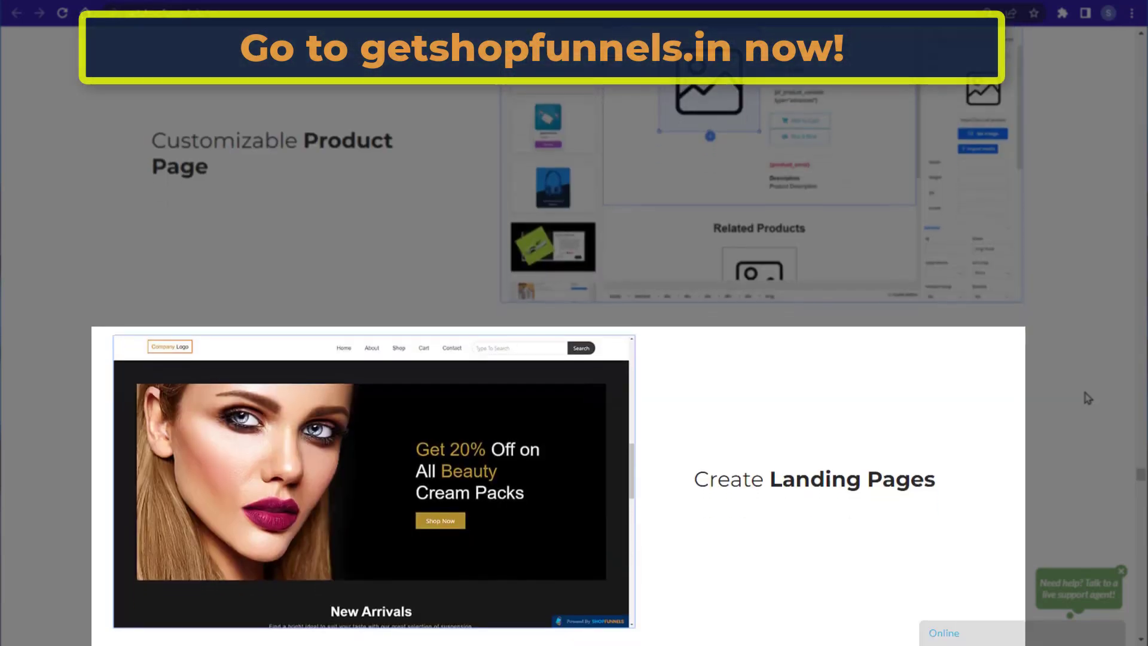
scroll(1087, 398, down, 5)
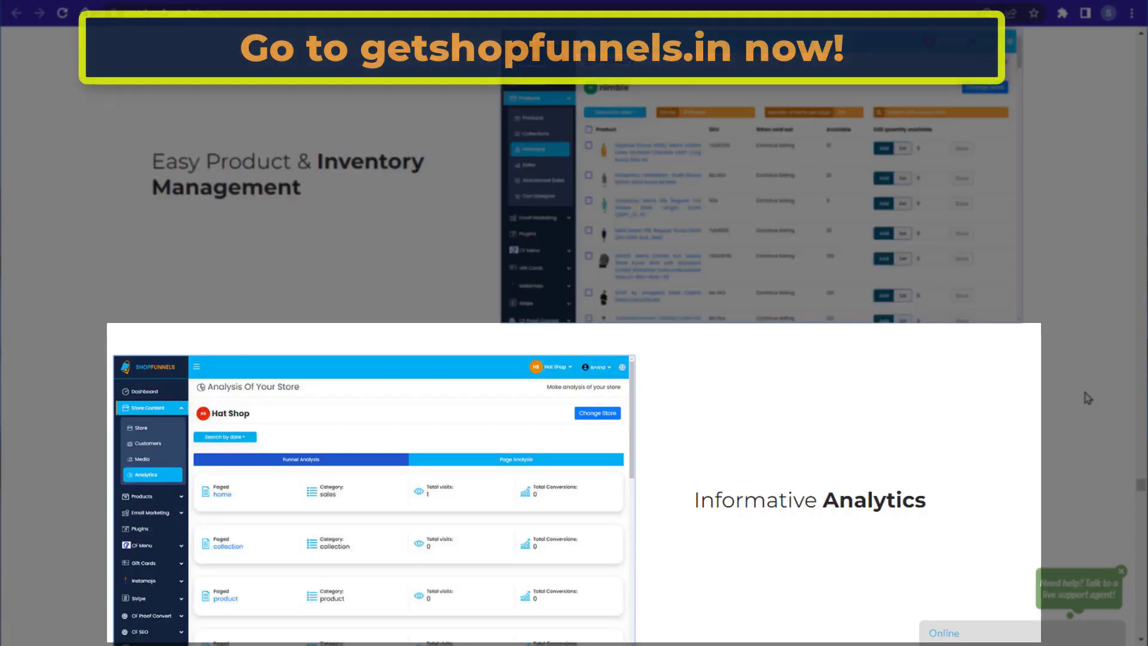
scroll(1088, 398, down, 5)
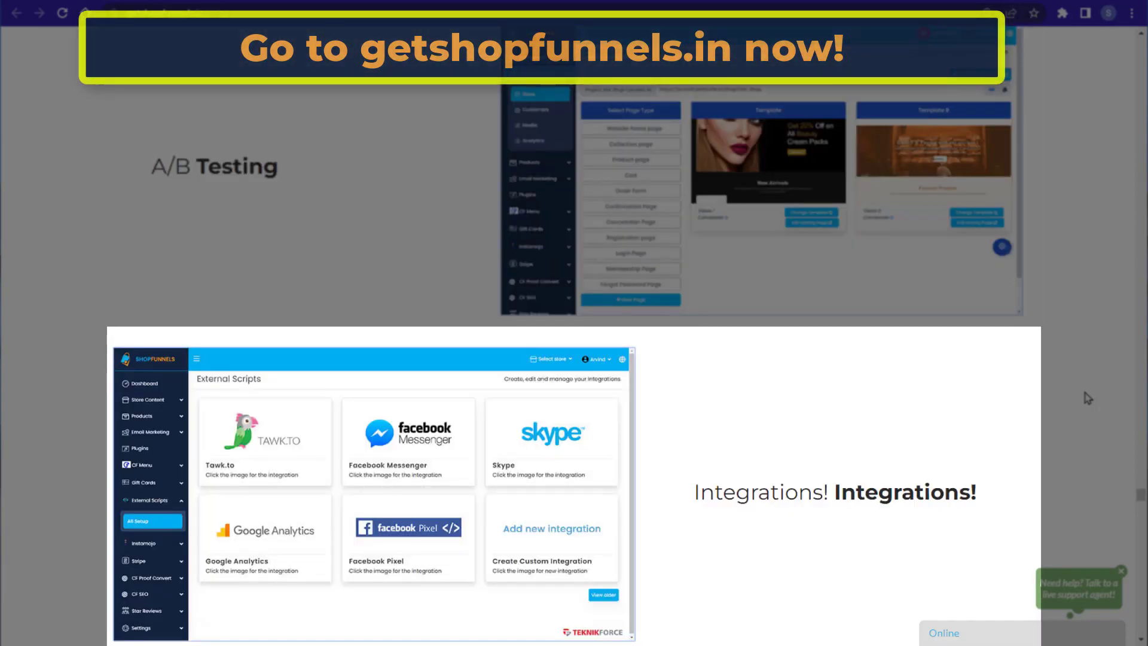
scroll(1088, 398, down, 8)
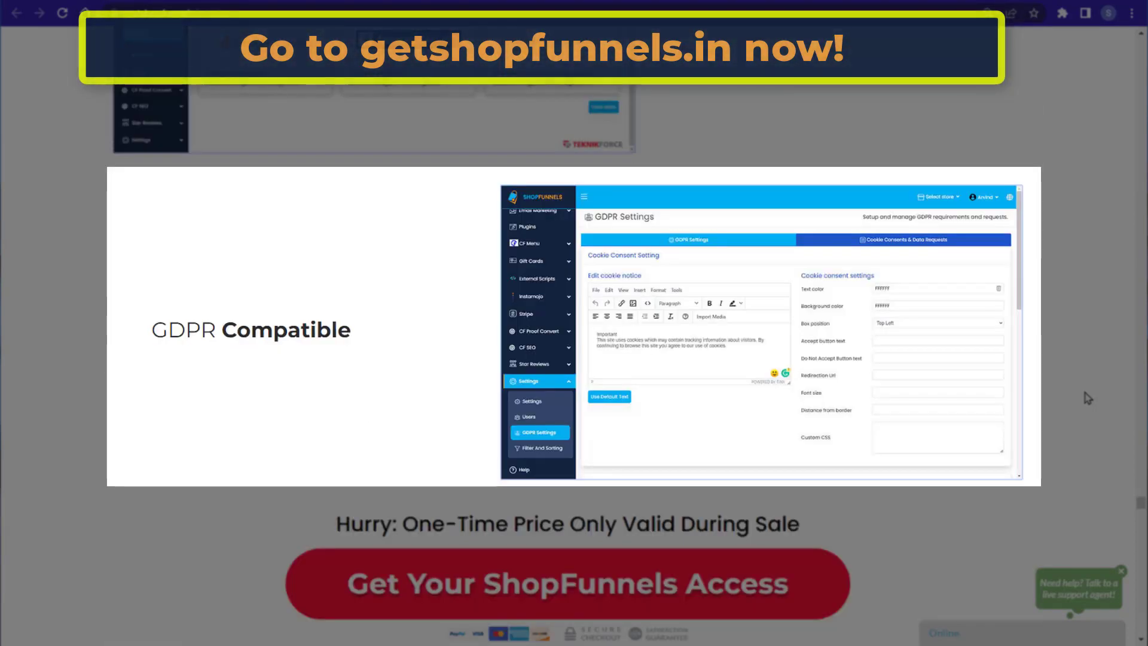